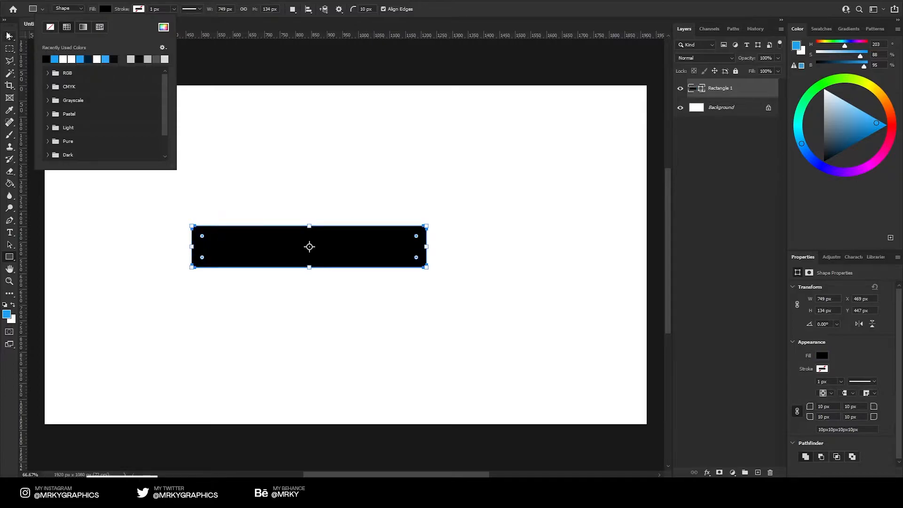
- Narrow the black rectangle to about 615 px wide, centred on the canvas, with 34 px corner radii
left_click(275, 9)
key("z")
left_click_drag(344, 215, 459, 256)
left_click_drag(377, 257, 369, 226)
left_click_drag(810, 410, 821, 406)
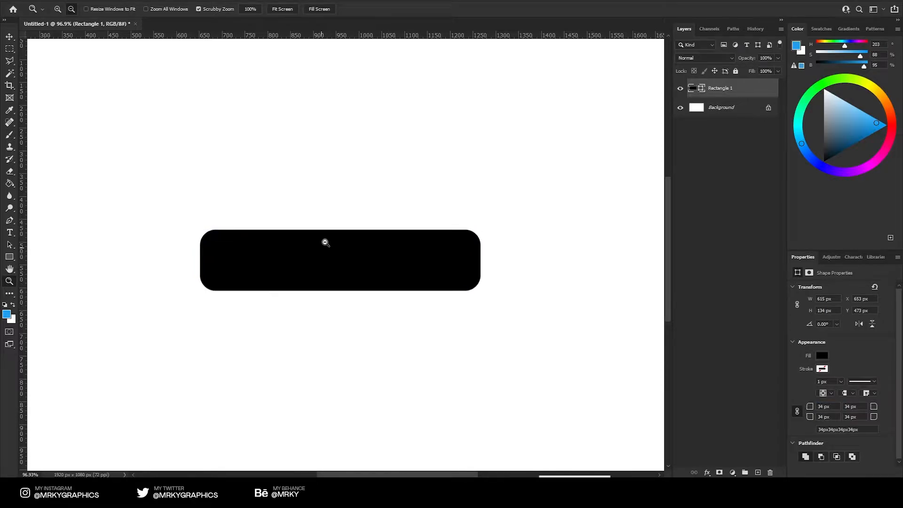
- Draw a blue circle about 120 px in diameter on a new layer above the black bar
left_click_drag(323, 243, 357, 243)
key("u")
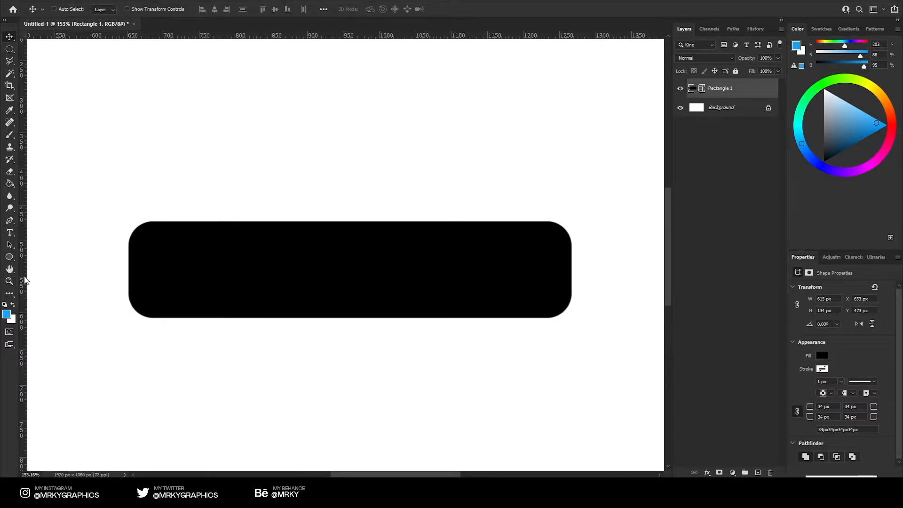
left_click(10, 257)
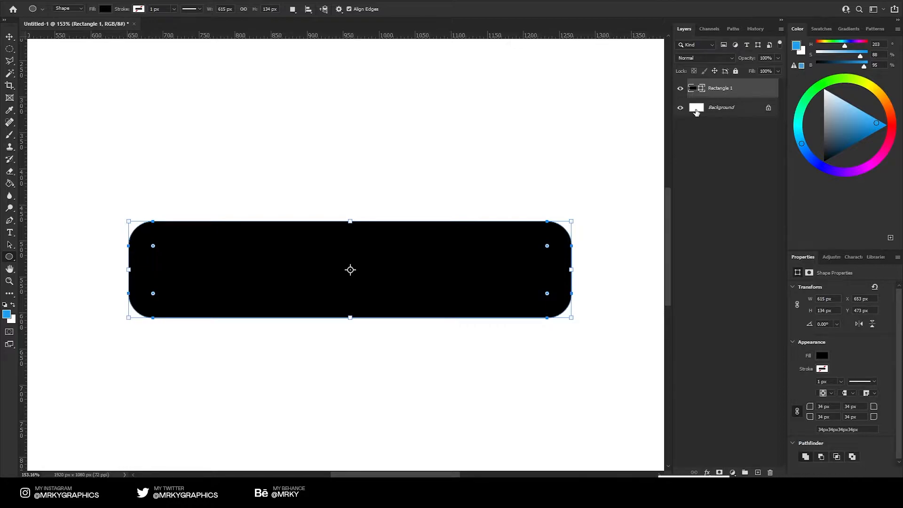
left_click(757, 472)
left_click_drag(209, 94, 290, 175)
key("v")
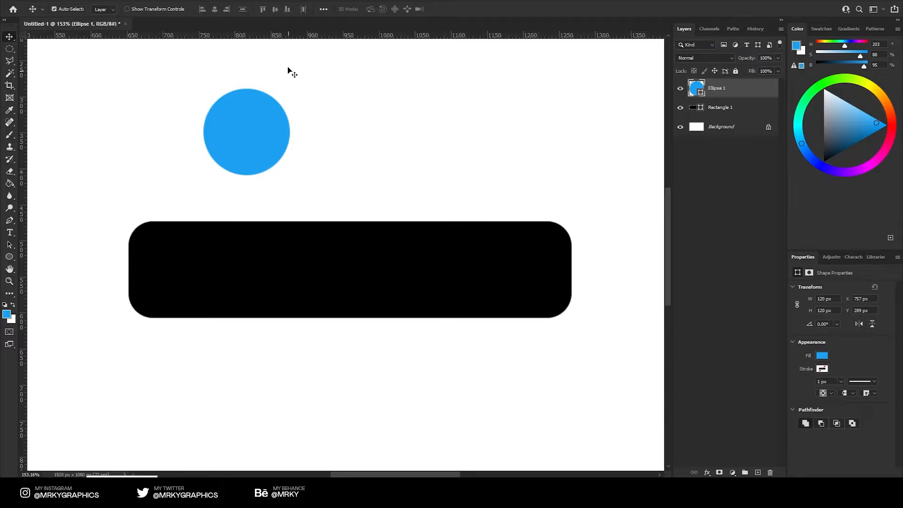
- Shrink the blue circle to about 104 px and place it inside the bar's left end, vertically centred
left_click(275, 9)
key("ctrl+t")
left_click_drag(292, 226, 215, 222)
key("Return")
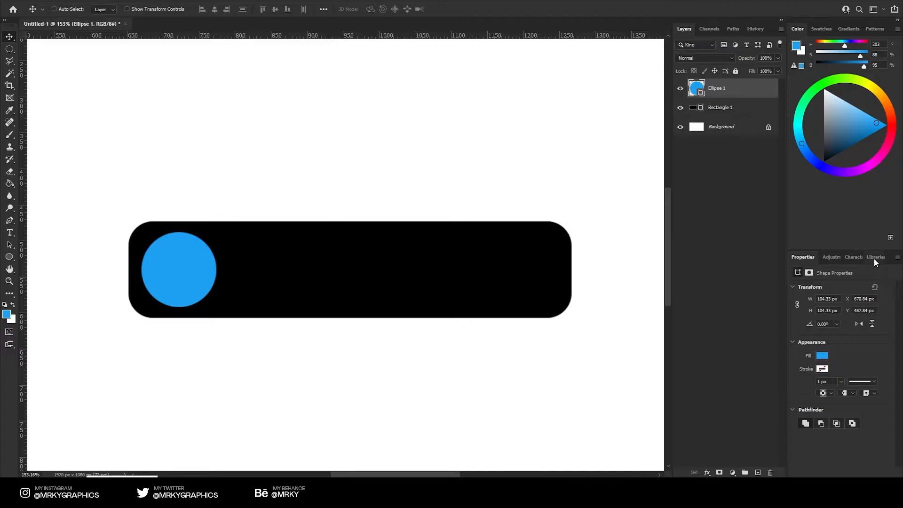
- Place the Twitter icon from the ICONS library on the canvas and give it a white Color Overlay
left_click(874, 258)
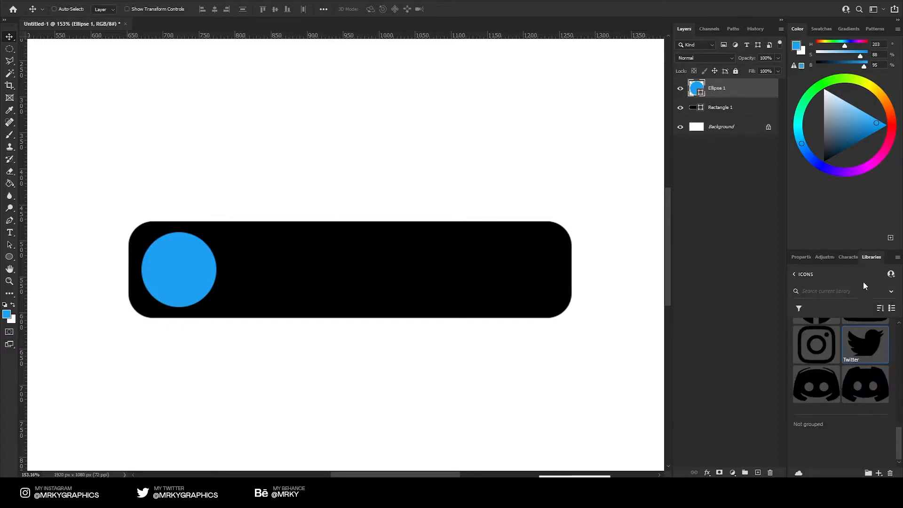
left_click_drag(865, 343, 172, 212)
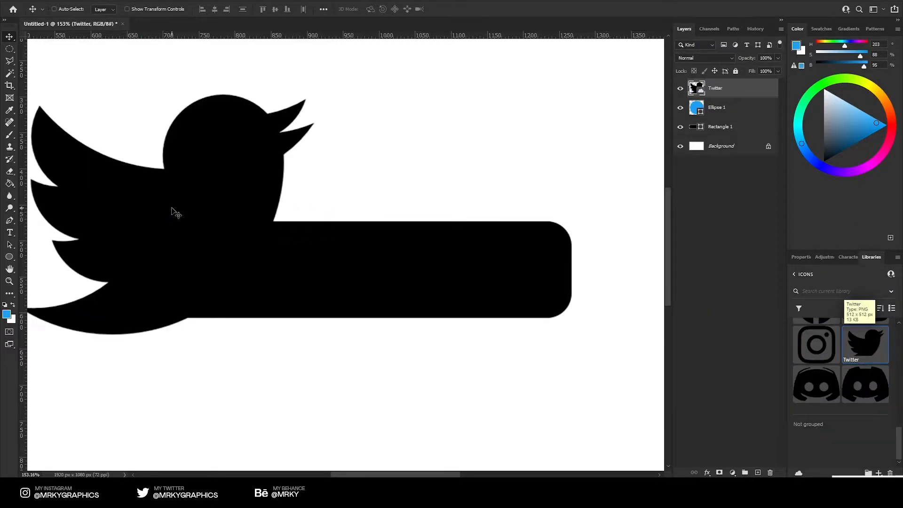
double_click(746, 88)
left_click(568, 376)
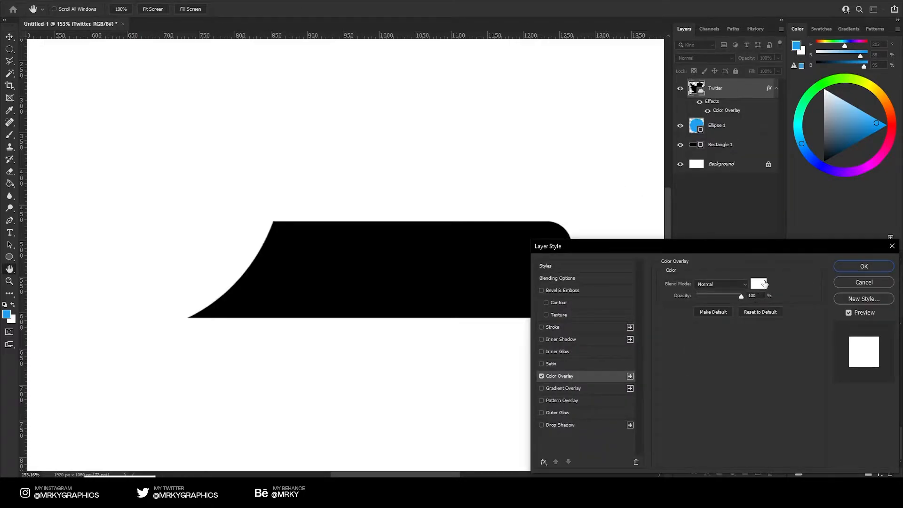
left_click(864, 266)
- Scale the Twitter icon to about 15.5% and centre it on the blue circle
key("ctrl+t")
left_click_drag(312, 359, 212, 247)
left_click_drag(187, 201, 198, 263)
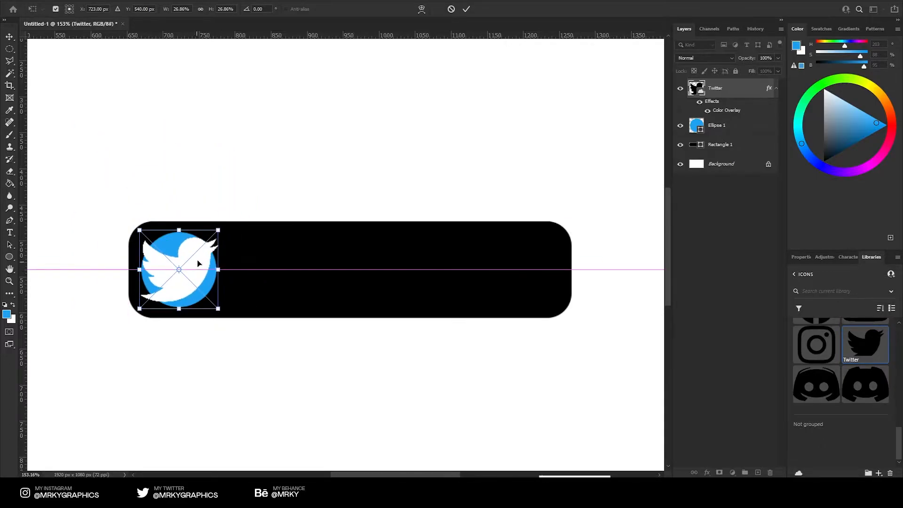
left_click_drag(218, 229, 206, 247)
key("Return")
key("ctrl+Up")
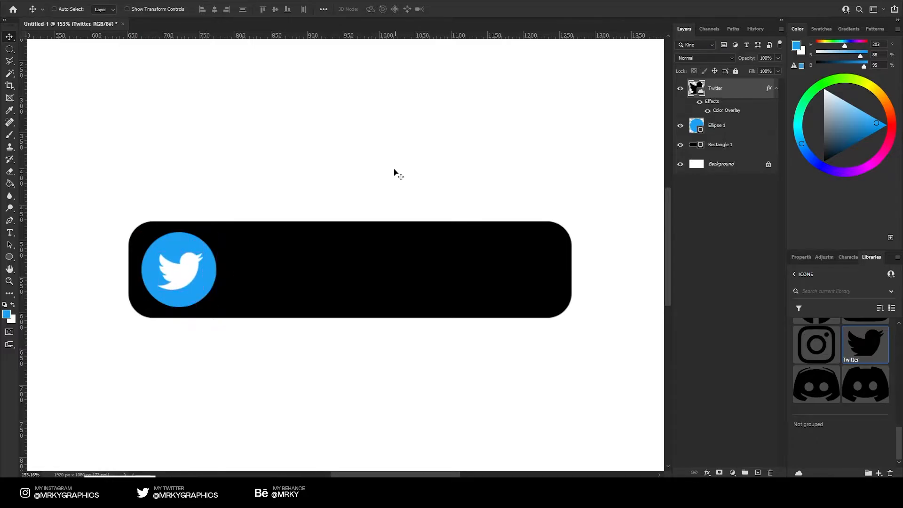
- Reduce the Twitter icon slightly further, to about 14.5%, within the blue circle
scroll(329, 162, "down", 5)
scroll(313, 178, "up", 6)
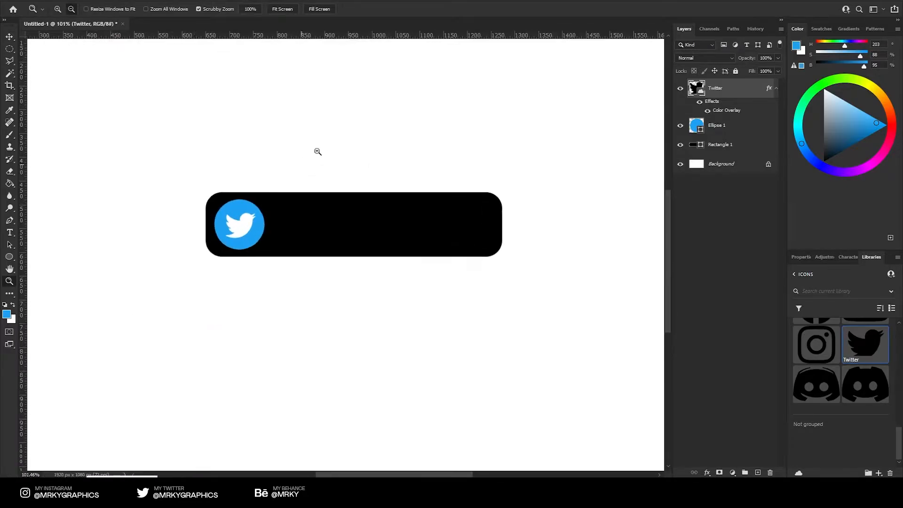
key("ctrl+t")
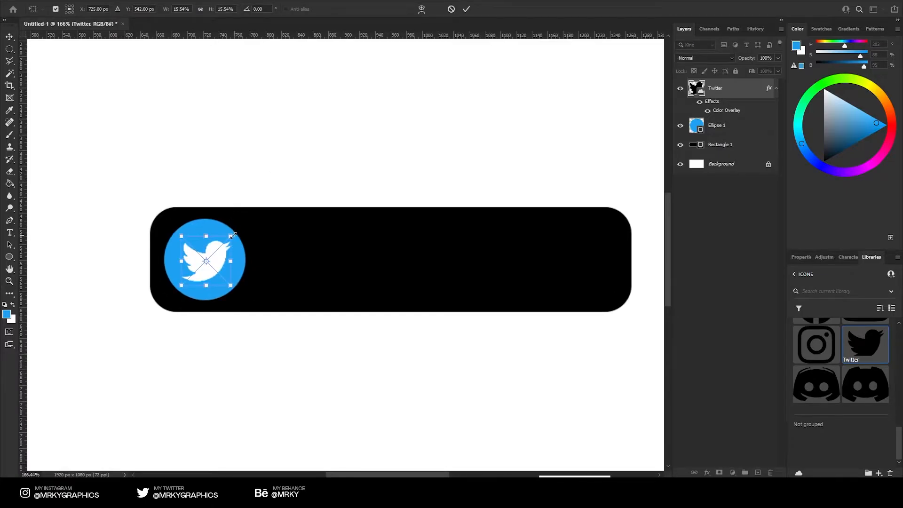
left_click_drag(231, 236, 243, 238)
key("Return")
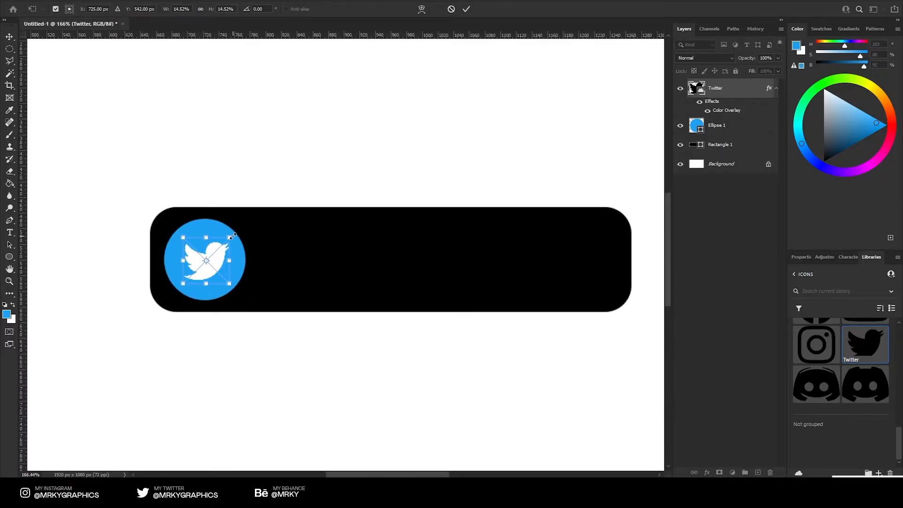
scroll(243, 238, "down", 5)
scroll(221, 246, "up", 5)
- Scale the Twitter icon and the blue circle down slightly together for more margin inside the bar
key("alt+bracketleft")
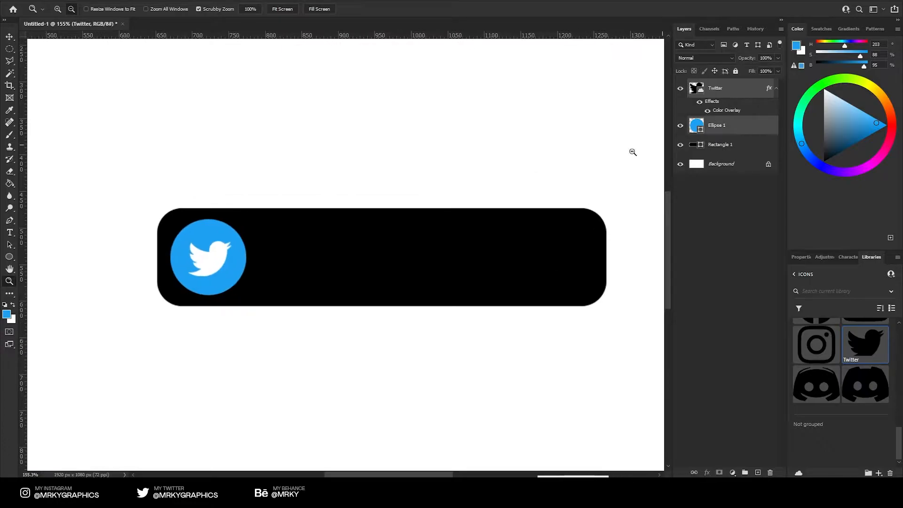
key("ctrl+t")
left_click_drag(246, 218, 244, 221)
key("Return")
scroll(262, 262, "down", 5)
scroll(262, 262, "up", 5)
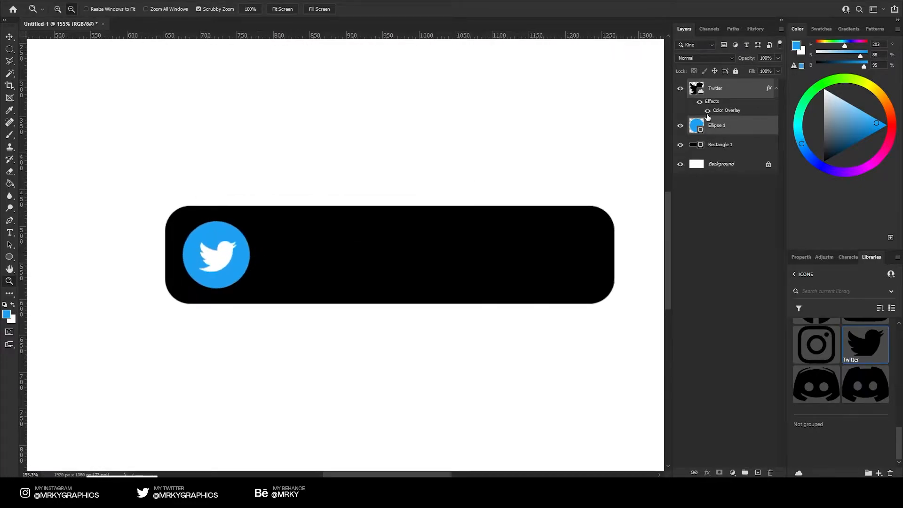
- Group the Twitter icon and Ellipse 1 layers into a group named ICON
left_click(721, 92)
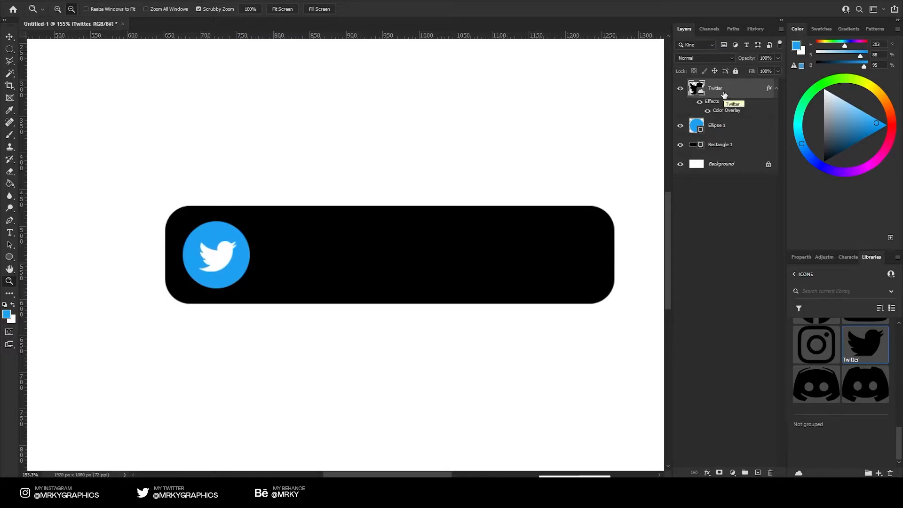
left_click(777, 89)
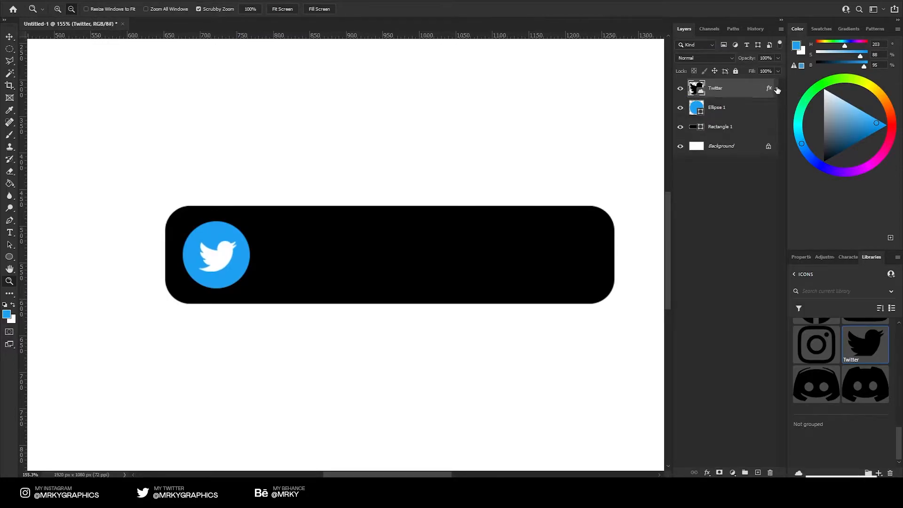
left_click(737, 114, "shift")
key("ctrl+g")
type("ICON")
key("Return")
- Rename the Rectangle 1 layer as SHAPE
left_click(717, 102)
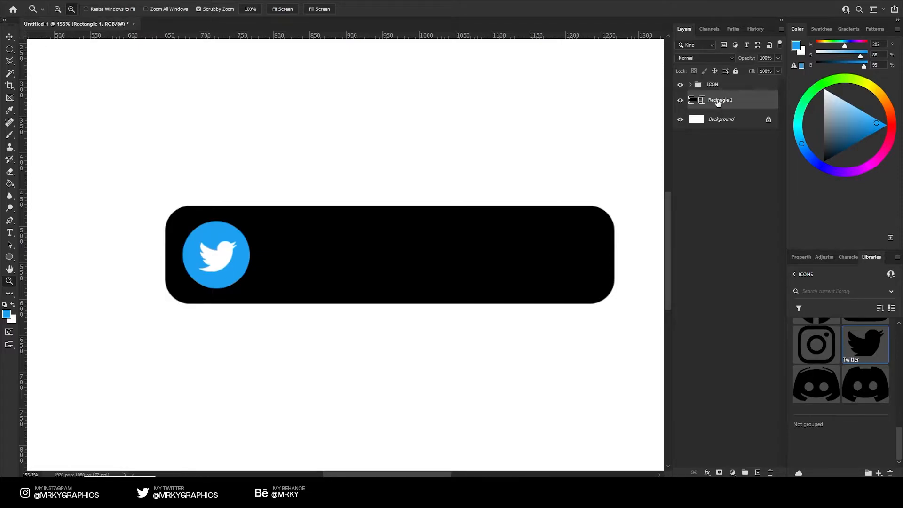
type("SHAPE")
key("Return")
- Add the text "Follow me" in the bar beside the icon and enlarge it to about 41 pt
left_click_drag(509, 172, 417, 200)
key("t")
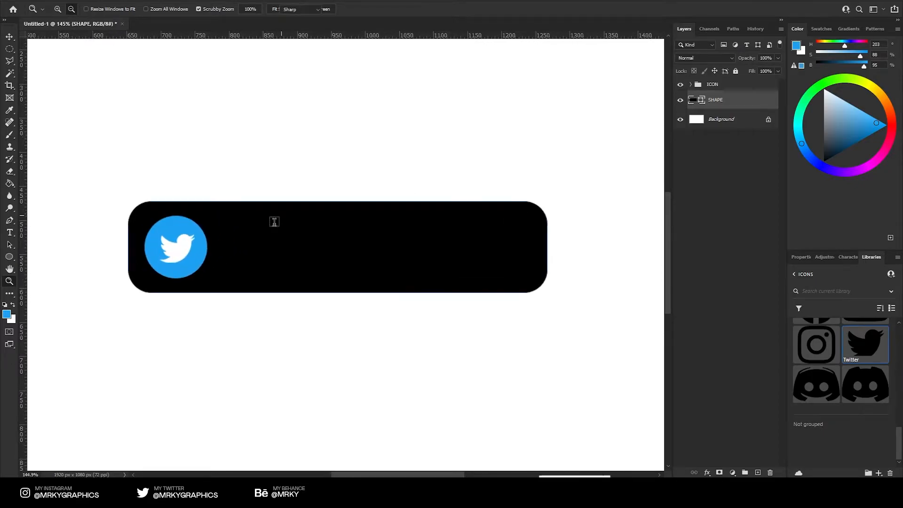
left_click(244, 221)
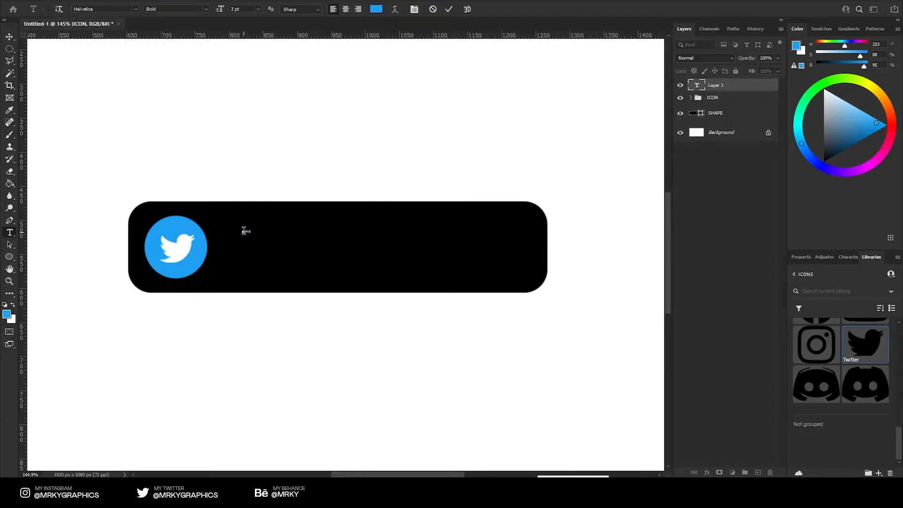
left_click(14, 37)
key("ctrl+t")
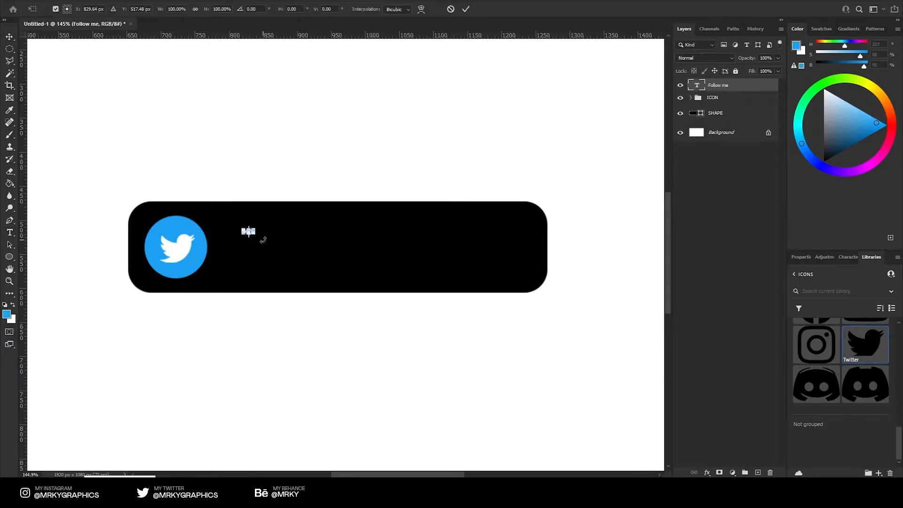
left_click_drag(256, 236, 350, 249)
key("Return")
- Change the "Follow me" text to white and its font style to Regular
double_click(333, 234)
key("ctrl+a")
left_click(376, 8)
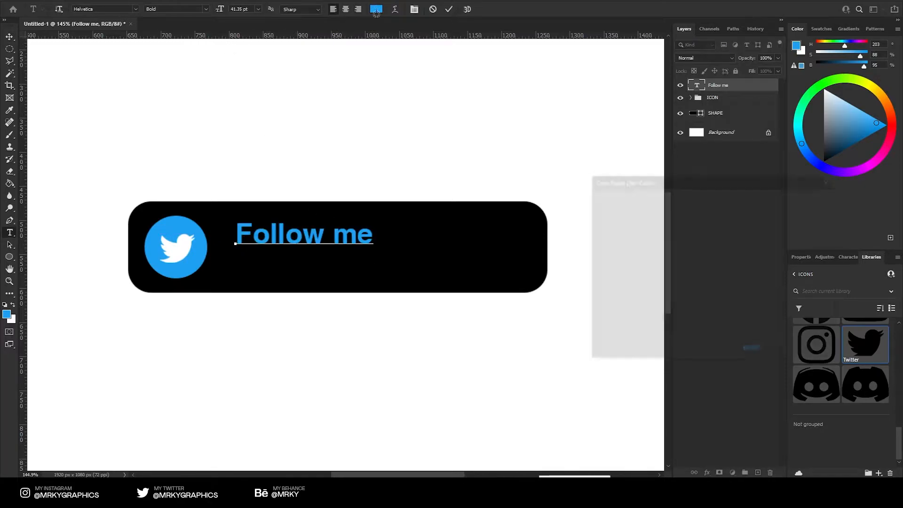
left_click(538, 137)
left_click(806, 198)
left_click(205, 12)
left_click(162, 17)
left_click(13, 37)
- Scale the "Follow me" text down to about 31 pt, append an exclamation mark and shift it slightly left
key("ctrl+t")
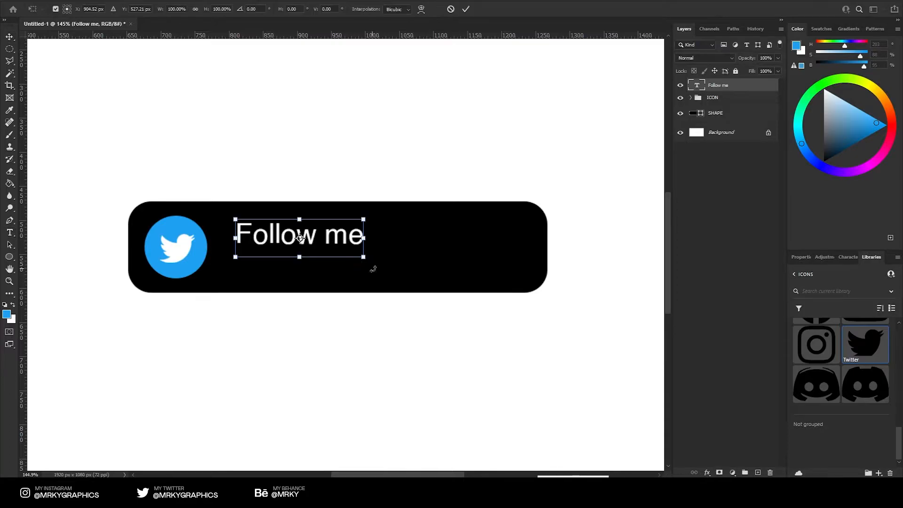
left_click_drag(363, 254, 331, 244)
key("Return")
double_click(327, 237)
type("!")
key("ctrl+Return")
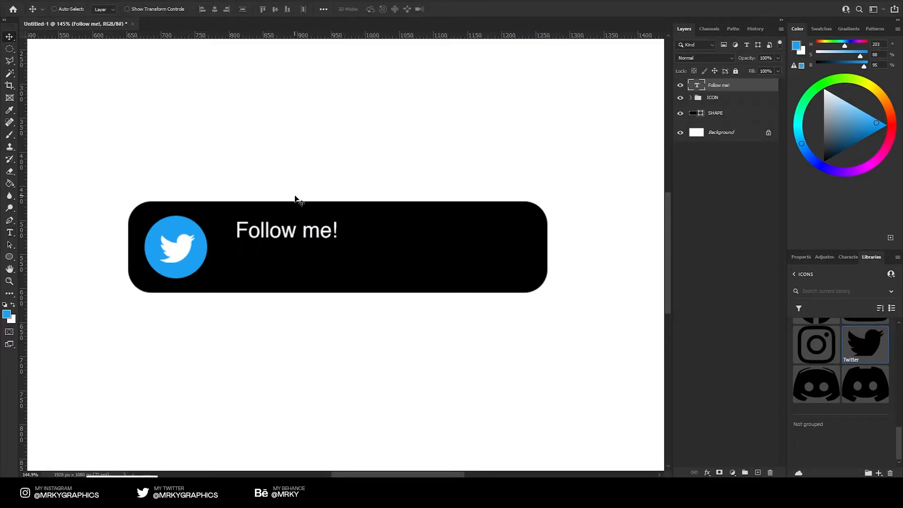
left_click_drag(299, 198, 293, 198)
left_click_drag(320, 238, 320, 258, "alt")
double_click(290, 264)
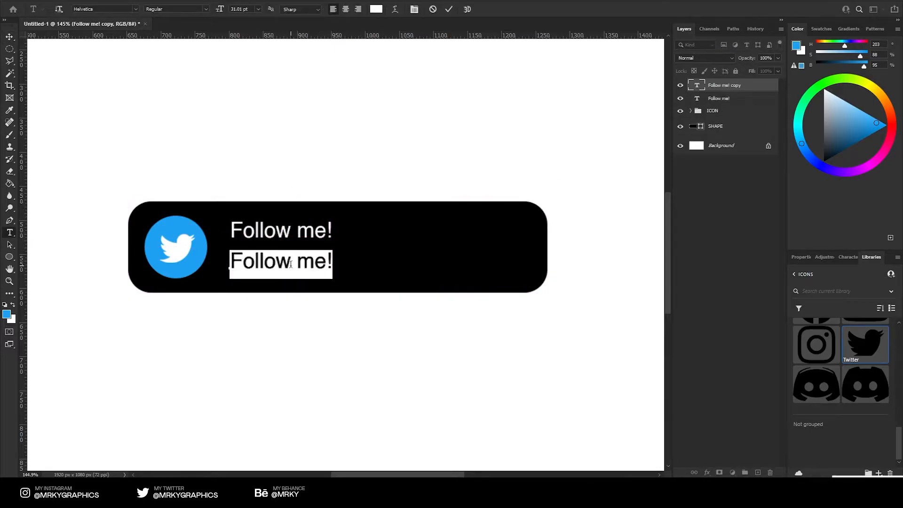
type("@mrkygraphiucs")
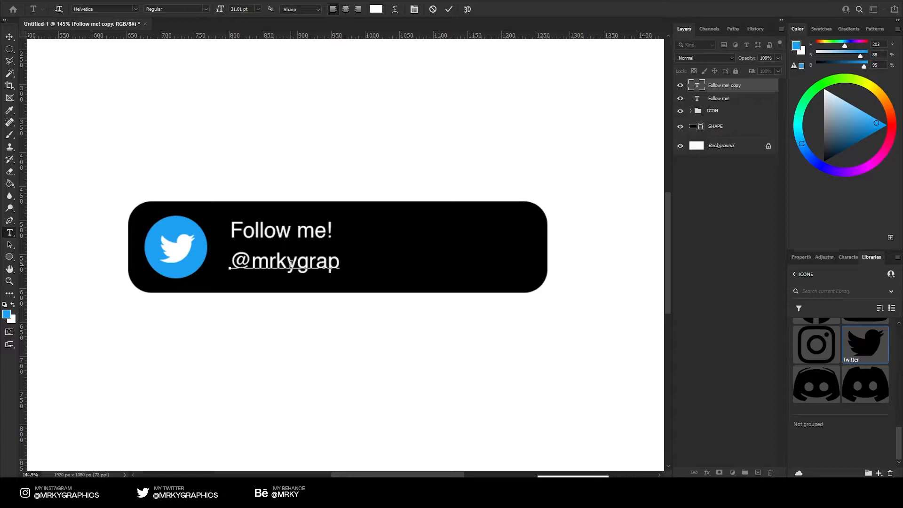
key("BackSpace")
key("BackSpace")
key("BackSpace")
type("cs")
key("ctrl+a")
left_click(205, 9)
left_click(195, 33)
key("ctrl+t")
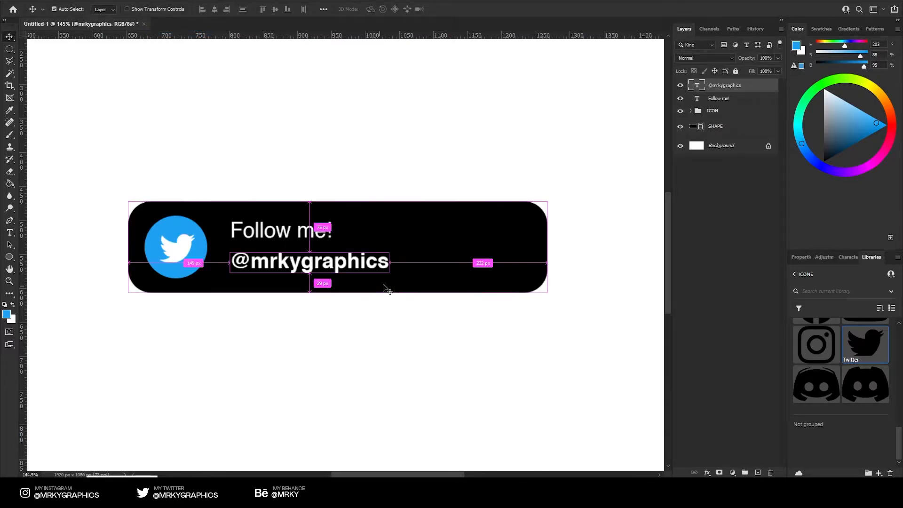
left_click_drag(390, 277, 429, 270)
key("Return")
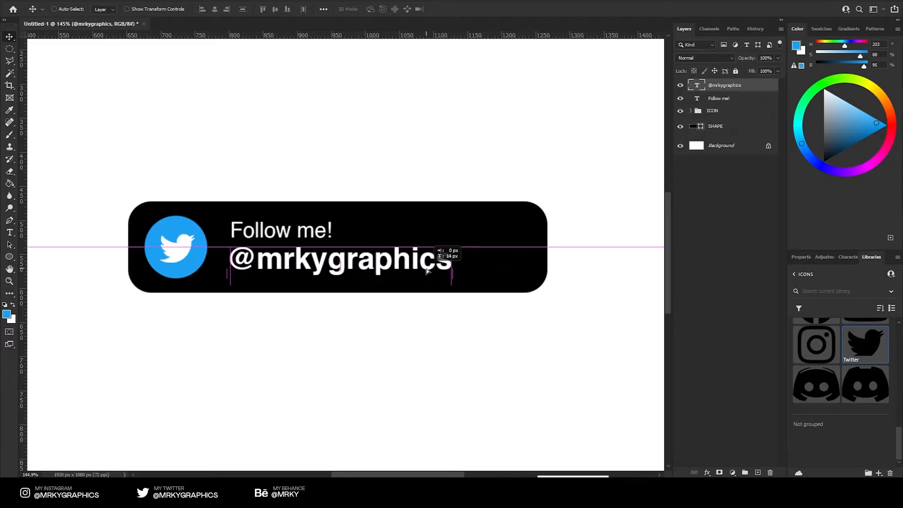
double_click(376, 265)
key("ctrl+a")
left_click(376, 9)
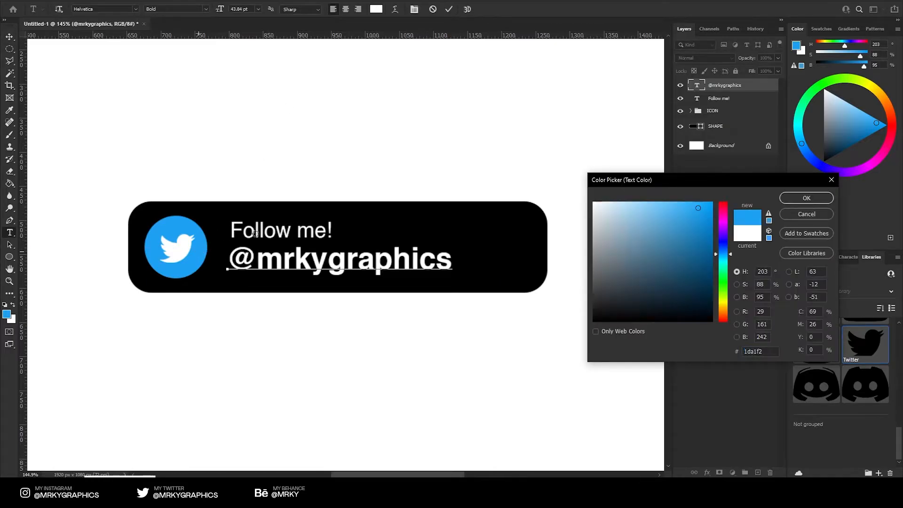
left_click(796, 197)
left_click(9, 37)
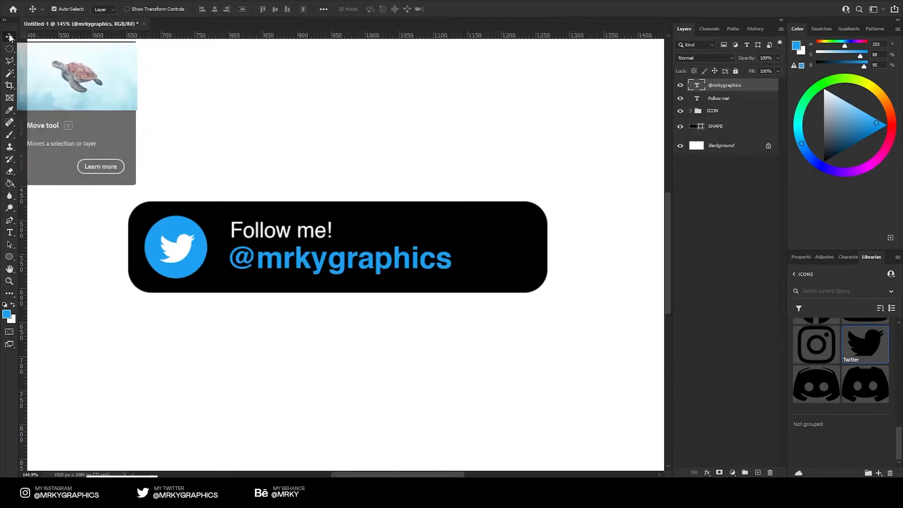
key("Up")
key("Up")
key("Up")
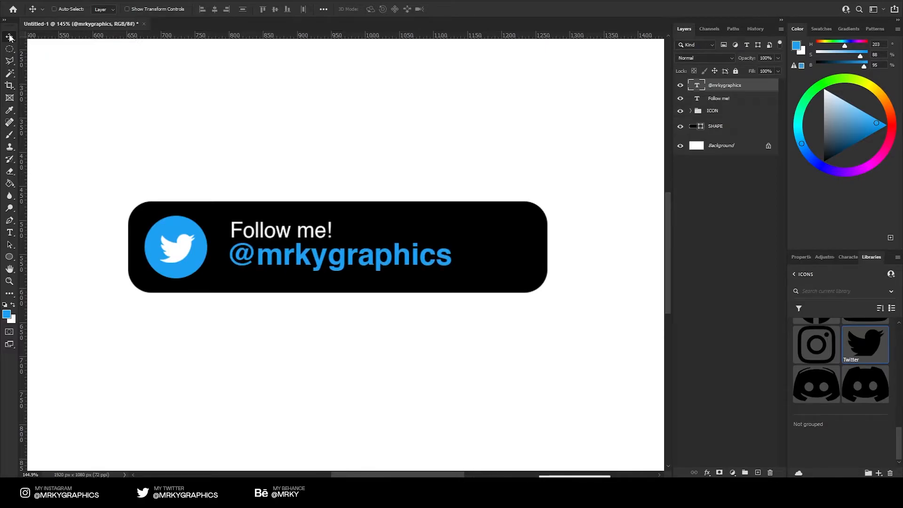
- Group the two text layers into a group named TEXT
left_click(726, 100, "ctrl")
key("ctrl+g")
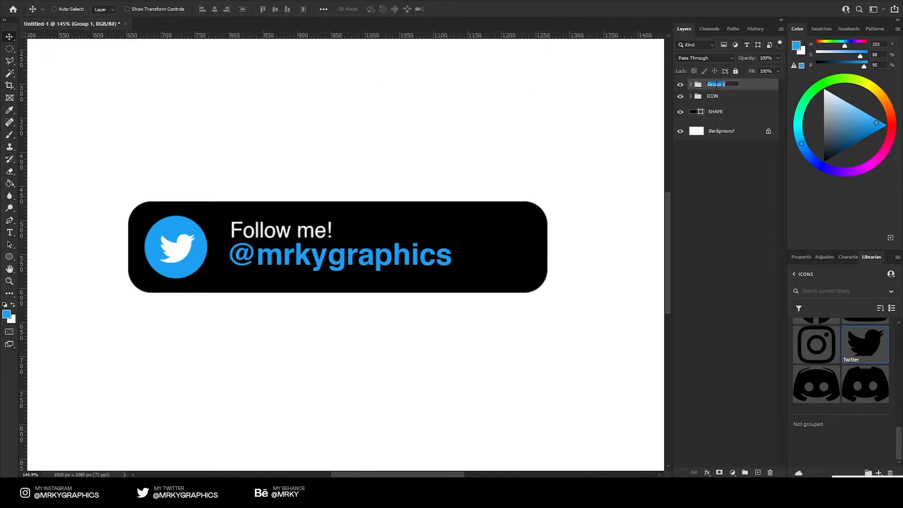
type("TEXT")
key("Return")
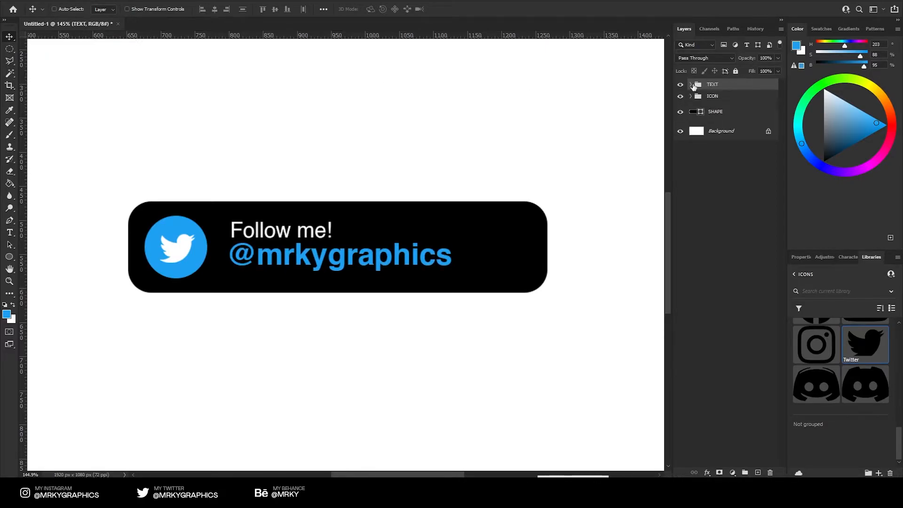
- Nudge the TEXT group down a few pixels to centre it vertically in the bar
key("Down")
key("Down")
key("Down")
key("Down")
key("Down")
left_click_drag(442, 116, 439, 116)
key("z")
left_click_drag(397, 191, 391, 192)
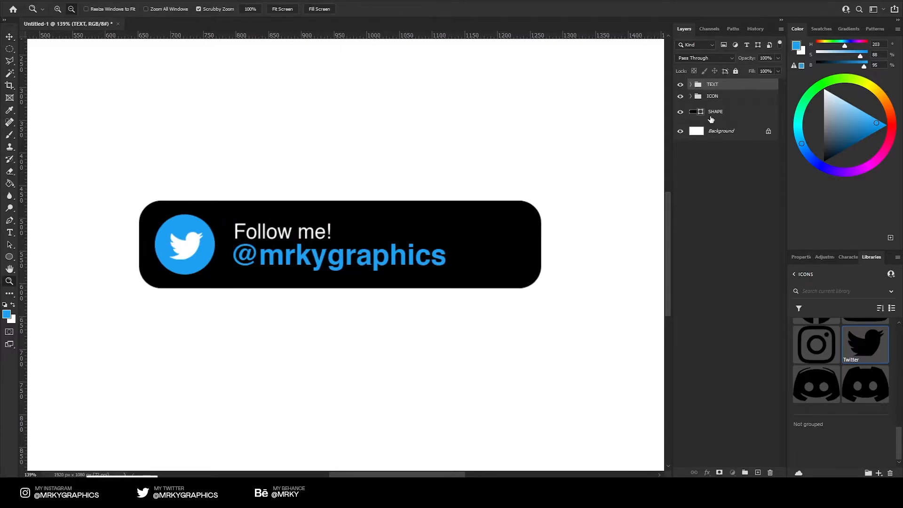
left_click(711, 117)
key("ctrl+t")
left_click_drag(541, 244, 485, 249)
key("Return")
- Group the TEXT, ICON and SHAPE layers into a group named ALERT and centre it on the canvas
left_click(712, 84, "shift")
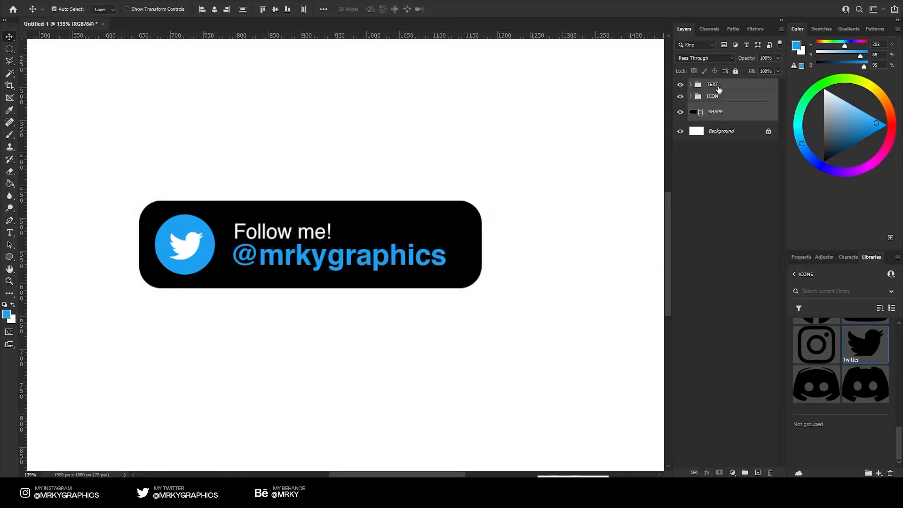
key("ctrl+g")
double_click(715, 84)
type("ALERT")
key("Return")
left_click(214, 9)
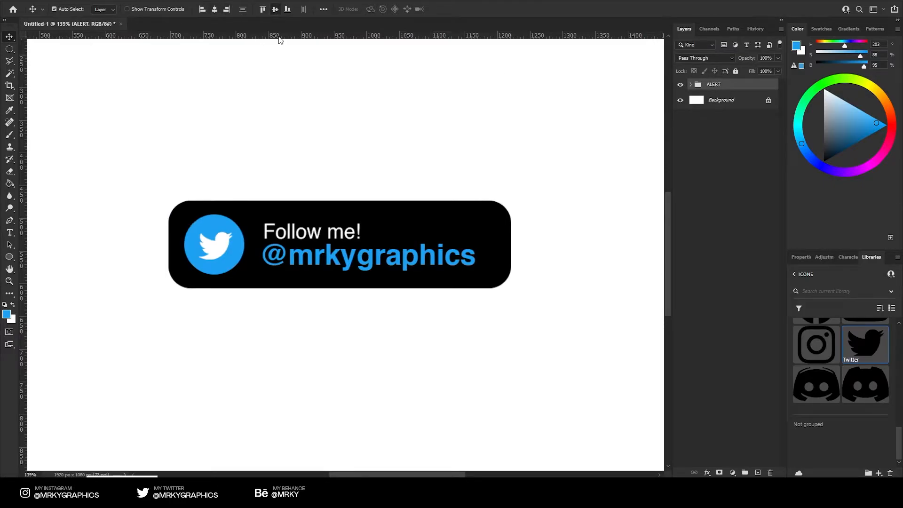
- Unlock the Background layer to turn it into a regular layer
key("z")
scroll(347, 117, "down", 5)
left_click_drag(343, 141, 346, 206)
scroll(351, 196, "up", 1)
left_click_drag(430, 149, 429, 162)
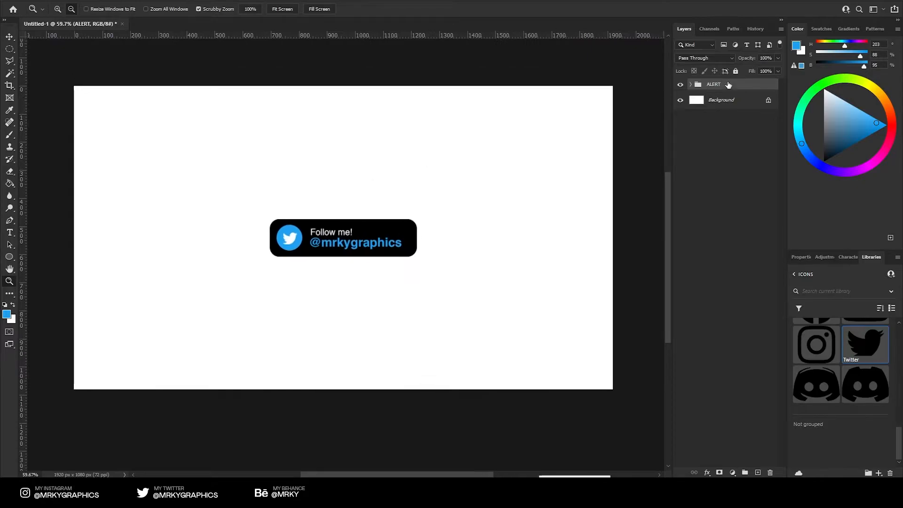
left_click(768, 100)
scroll(346, 226, "up", 2)
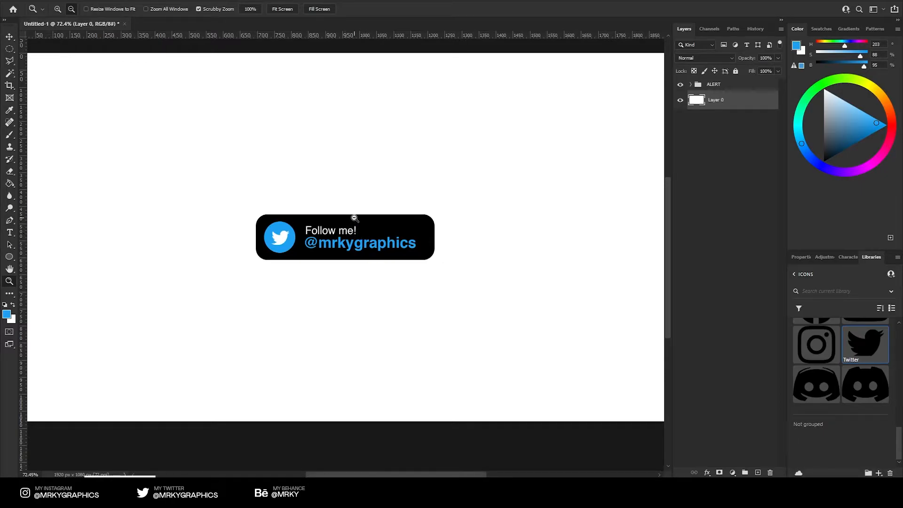
- Crop the canvas evenly around the banner to about 741 x 324 px and delete the white background layer
left_click(360, 216, "alt")
key("c")
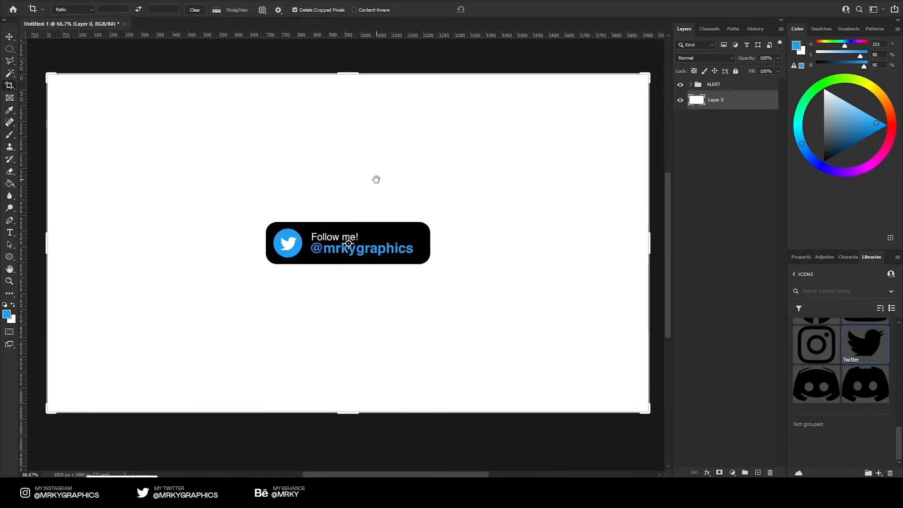
left_click_drag(48, 75, 232, 192)
key("Return")
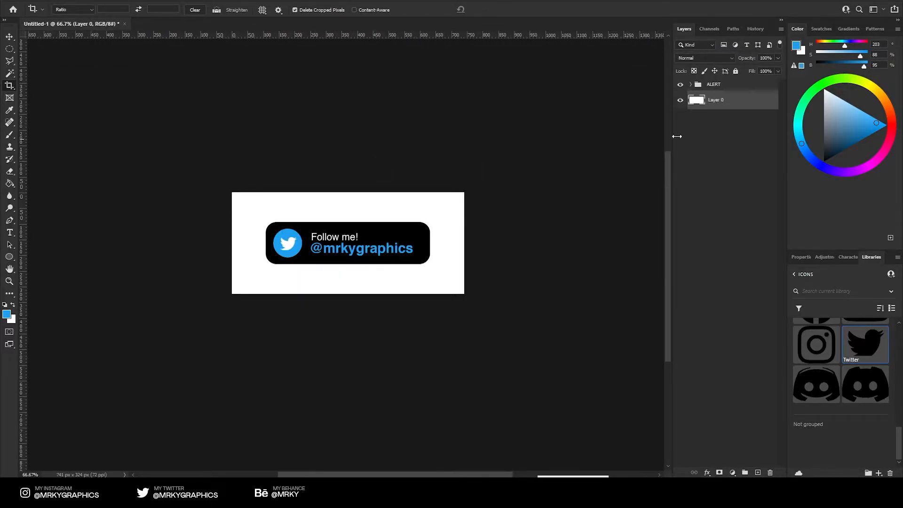
key("Delete")
key("z")
scroll(377, 230, "up", 6)
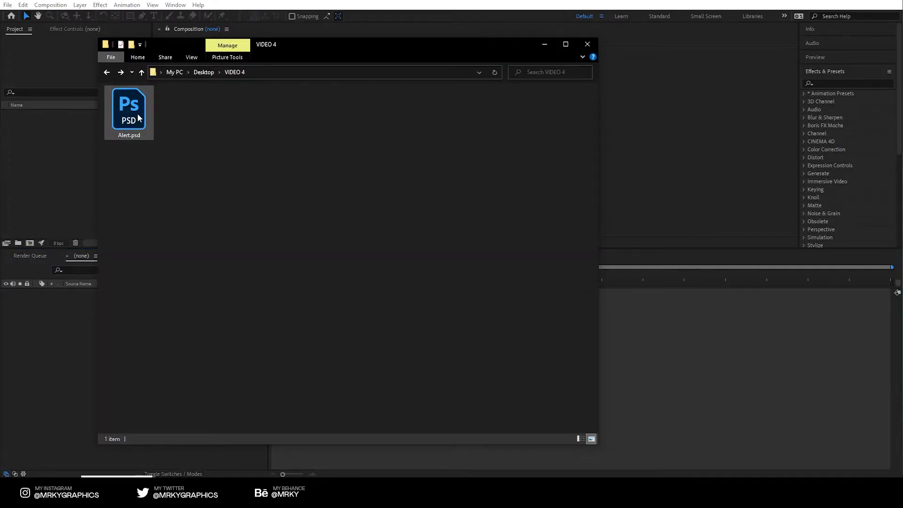
- In After Effects, import Alert.psd from the VIDEO 4 folder as a Composition with Editable Layer Styles
left_click_drag(139, 117, 52, 141)
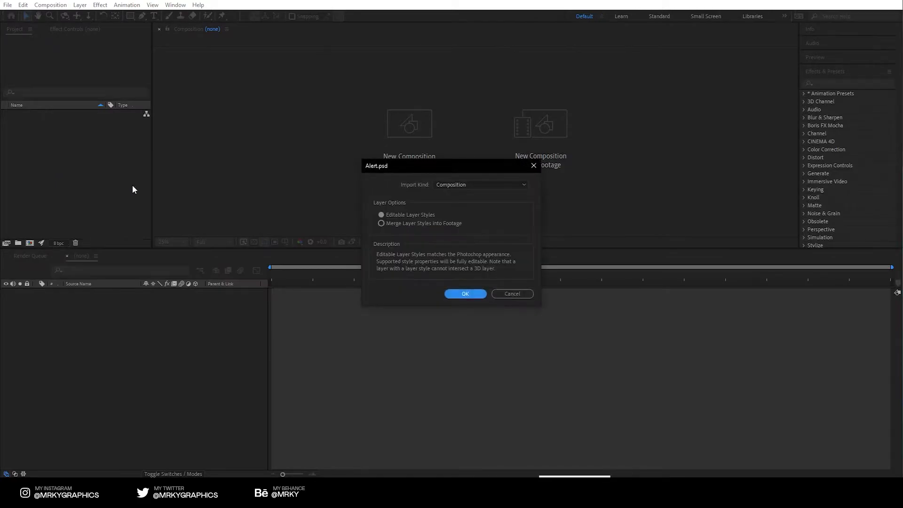
left_click(386, 214)
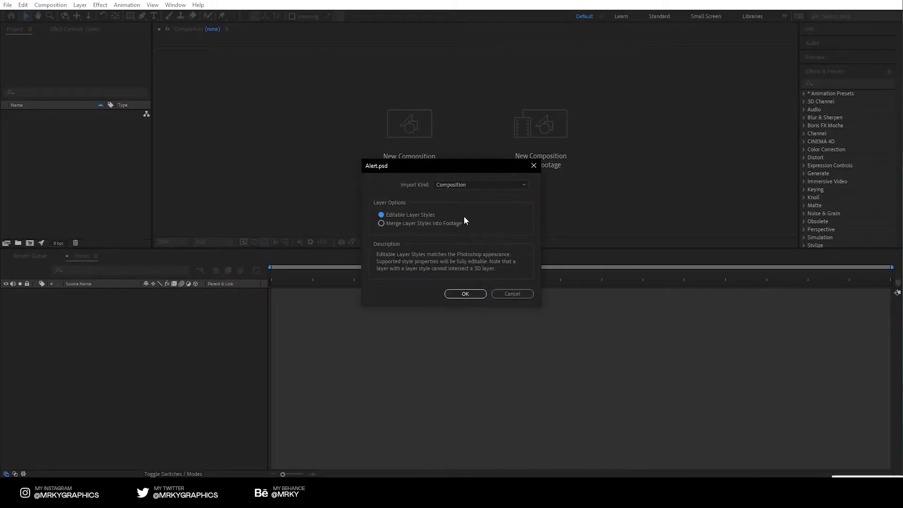
left_click(465, 294)
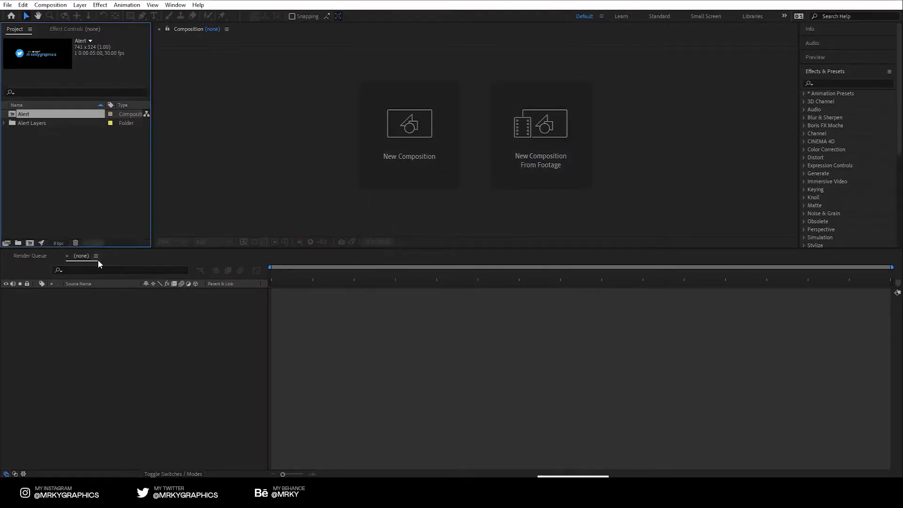
- Open the Alert composition and show its transparency grid in an enlarged composition viewer
double_click(42, 115)
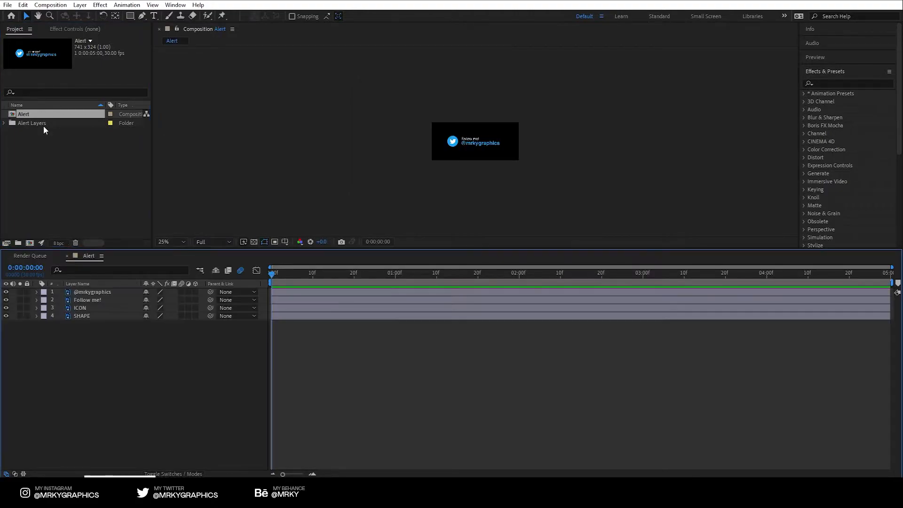
scroll(472, 146, "up", 4)
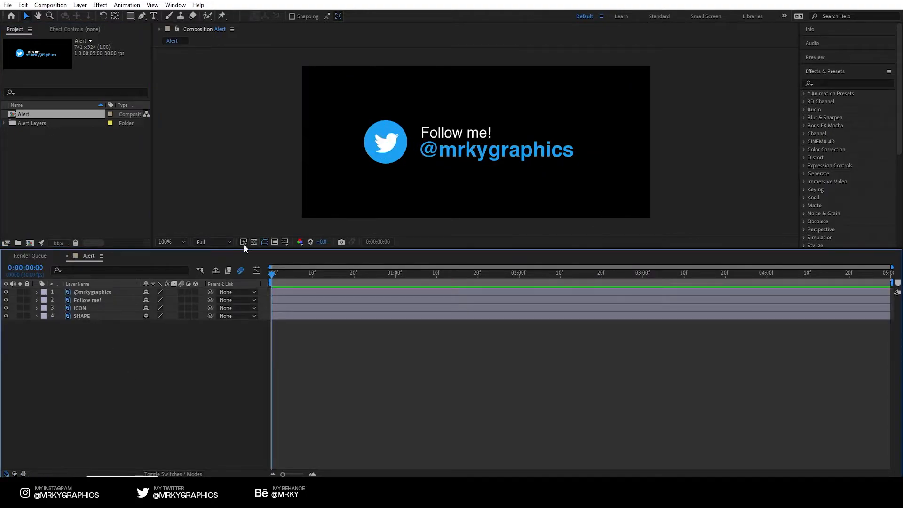
left_click(254, 241)
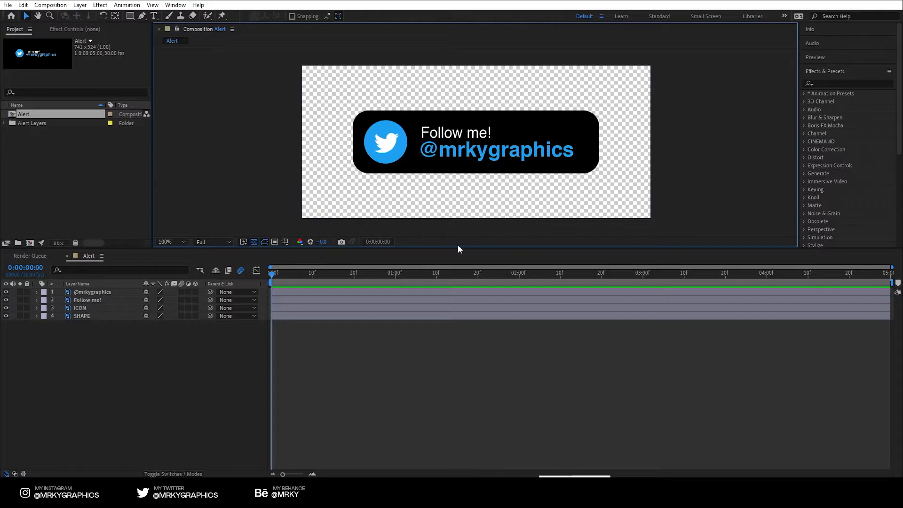
left_click_drag(457, 248, 457, 328)
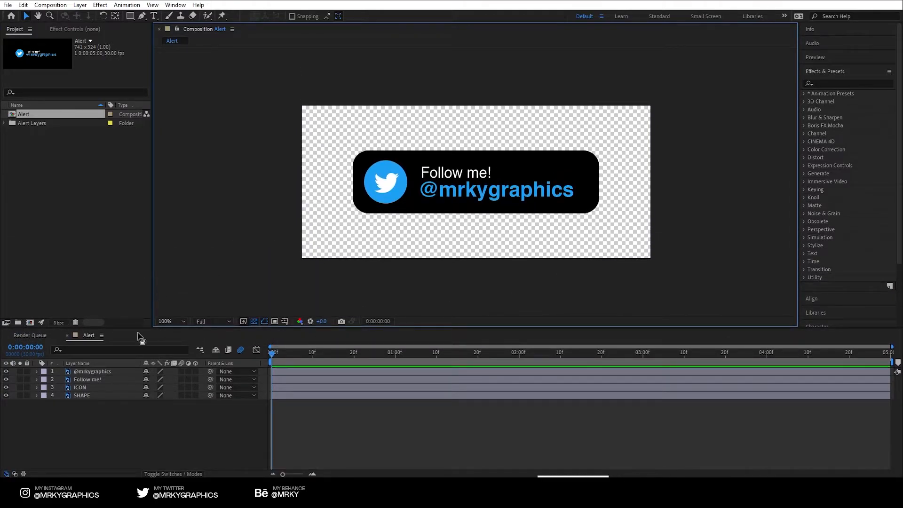
- Pre-compose all four layers of the Alert composition into Pre-comp 1, moving all attributes into the new composition
left_click_drag(91, 429, 86, 354)
right_click(92, 388)
left_click(125, 337)
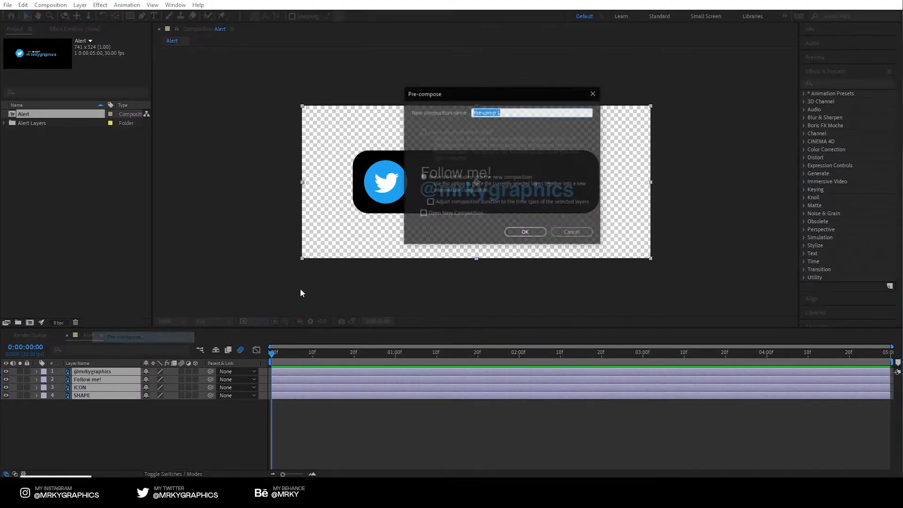
left_click(444, 177)
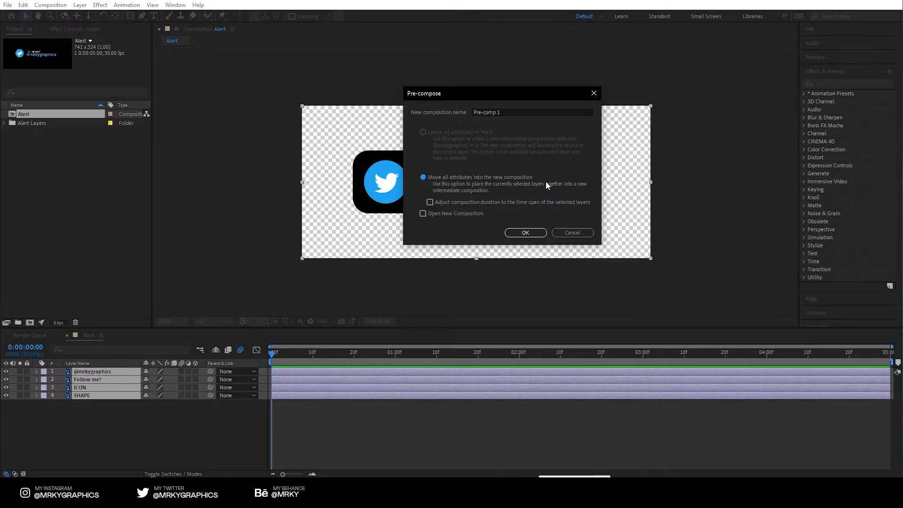
left_click(524, 232)
left_click(458, 411)
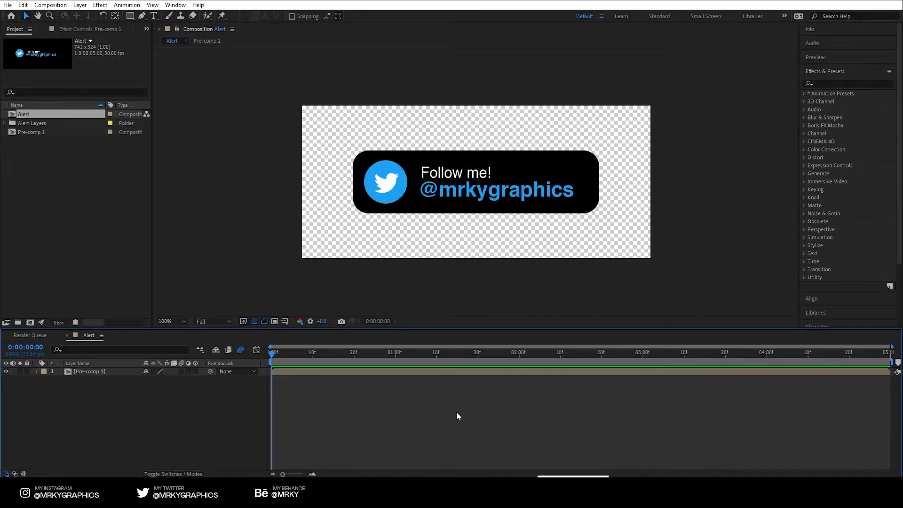
- Add Position and Opacity keyframes to Pre-comp 1 at 0 seconds and at 1 second
left_click(96, 371)
left_click(37, 371)
left_click(45, 379)
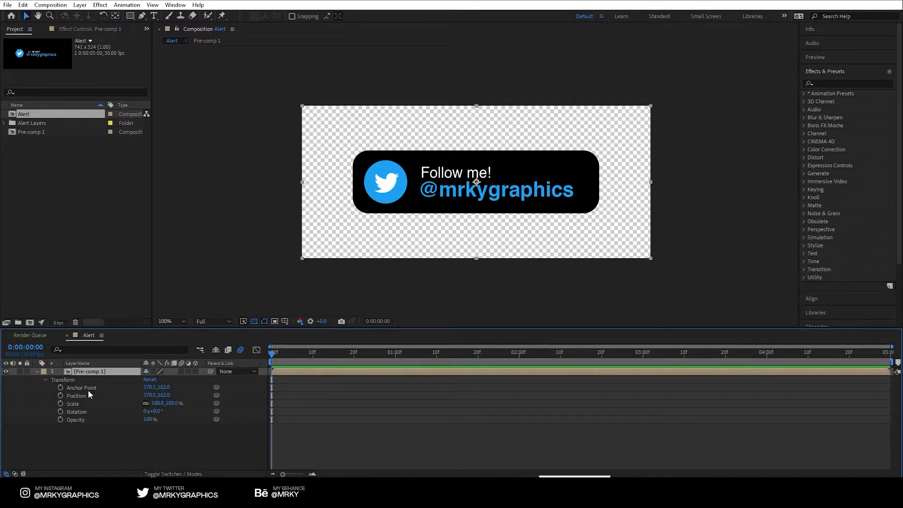
left_click(59, 419)
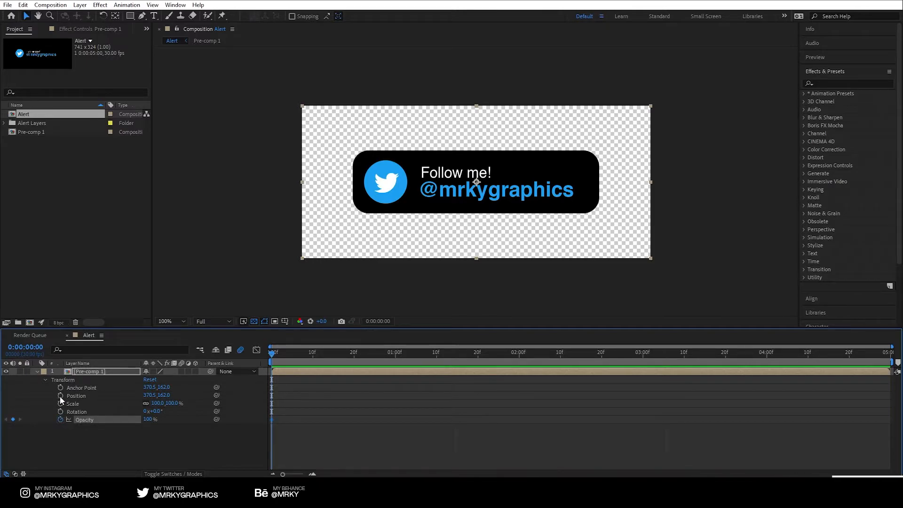
left_click(60, 395)
left_click_drag(325, 360, 393, 365)
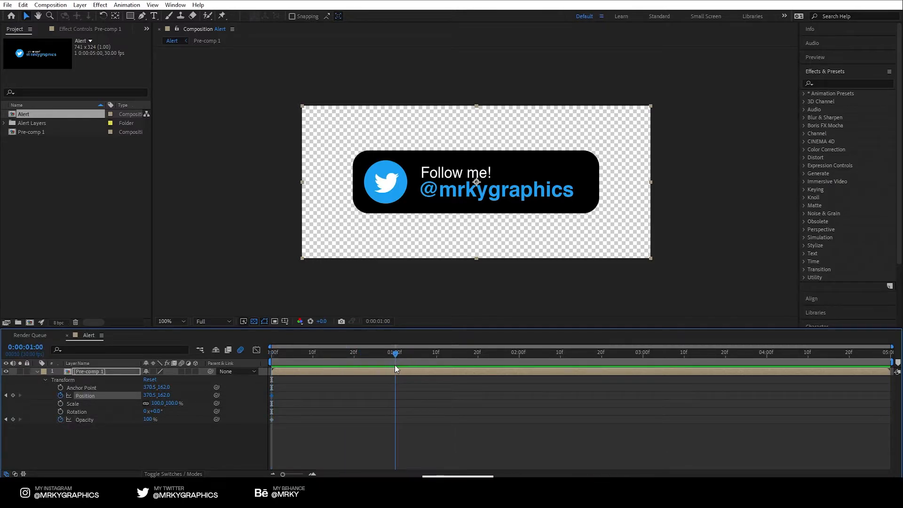
left_click(15, 419)
left_click(355, 423)
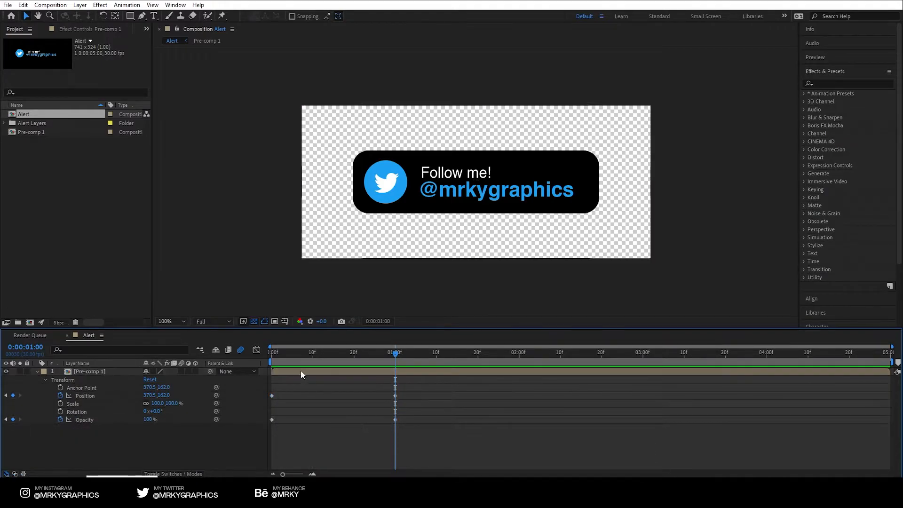
- At the first frame, move Pre-comp 1 straight down to Position 370.5, 395.0, set its Opacity to 0%, and preview the animation
key("Home")
left_click(402, 182)
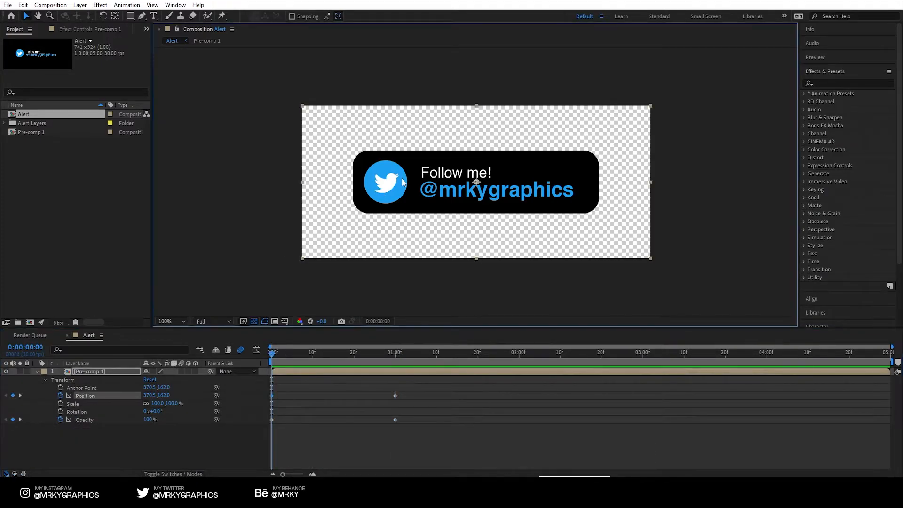
left_click_drag(508, 172, 509, 279)
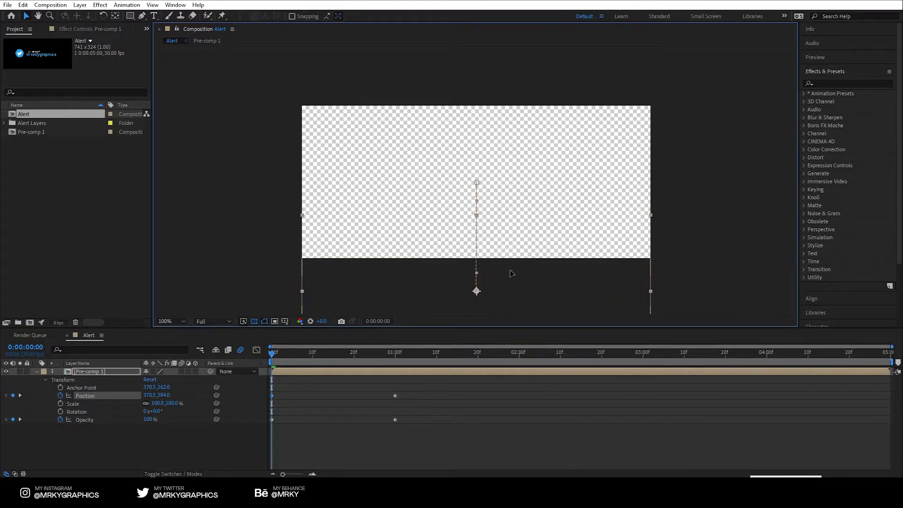
left_click(148, 419)
type("0")
key("Return")
key("space")
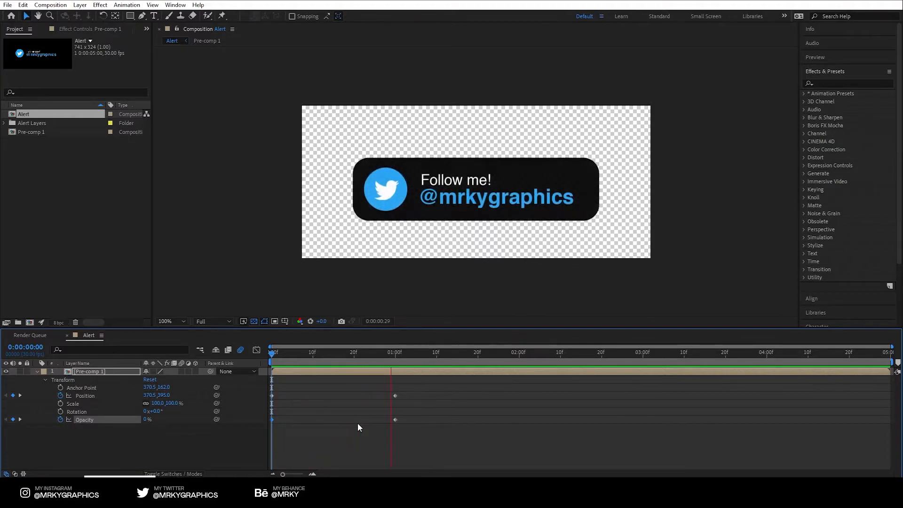
key("space")
key("space")
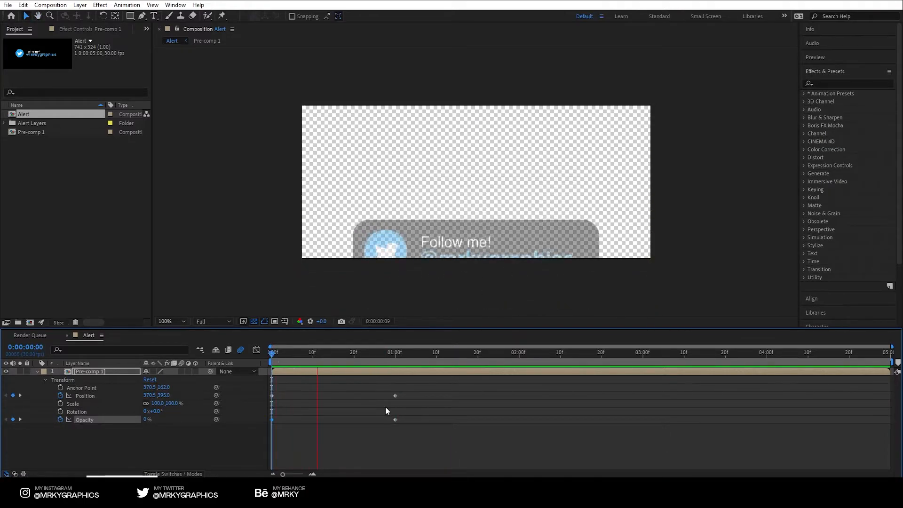
- Apply Easy Ease to both Position keyframes of Pre-comp 1
left_click(420, 352)
left_click_drag(420, 382, 263, 397)
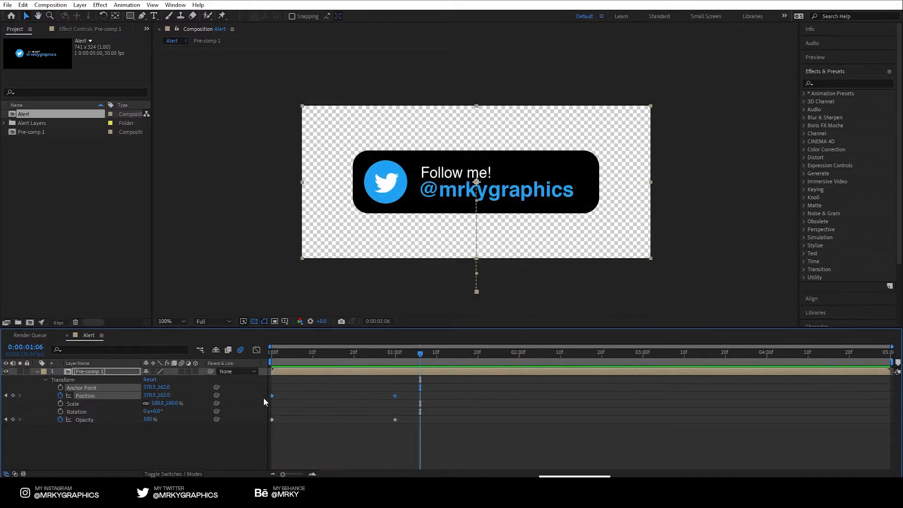
right_click(273, 394)
mouse_move(351, 396)
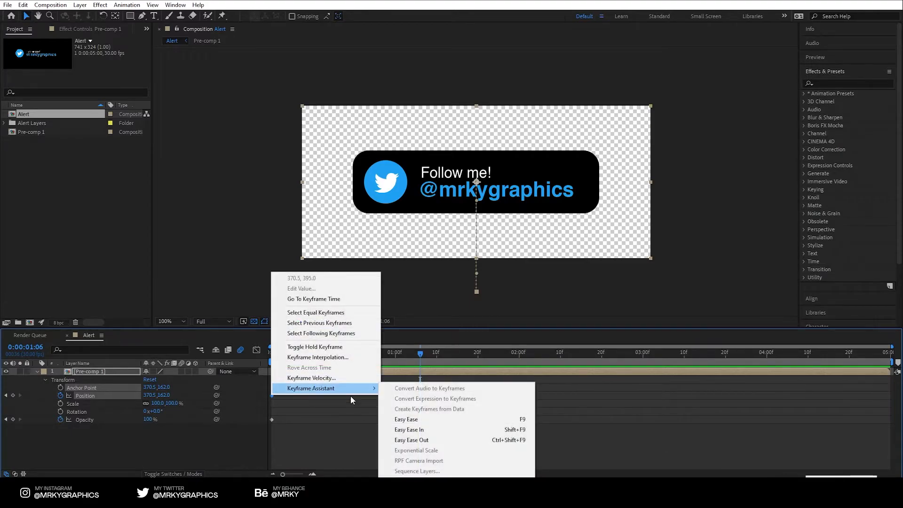
left_click(399, 419)
- Lengthen the incoming ease of the 1-second Position keyframe in the speed graph so the slide-in slows gradually, and preview it
left_click(257, 351)
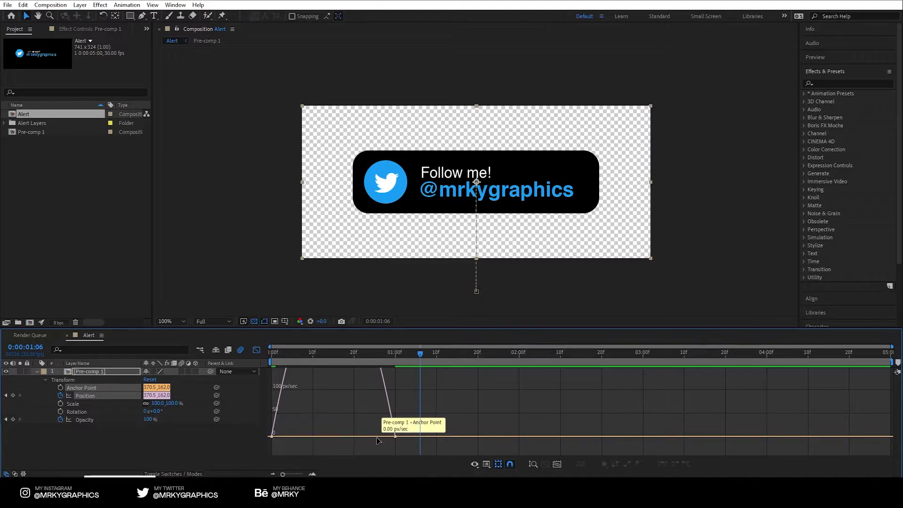
left_click(395, 436)
left_click_drag(375, 437, 327, 438)
key("space")
left_click(256, 350)
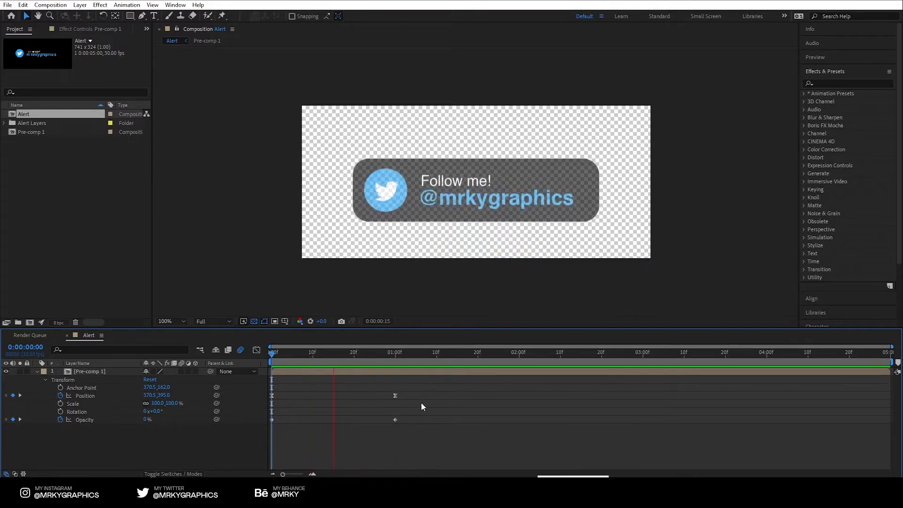
key("space")
key("space")
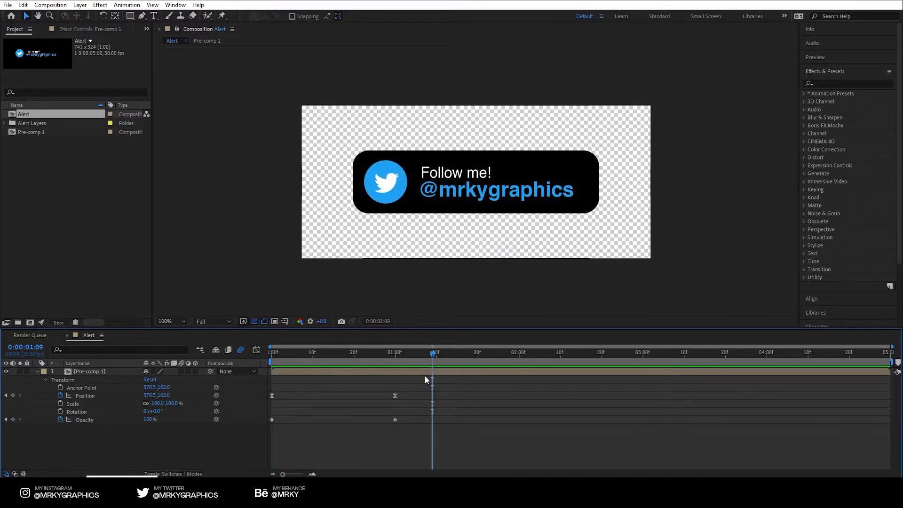
key("space")
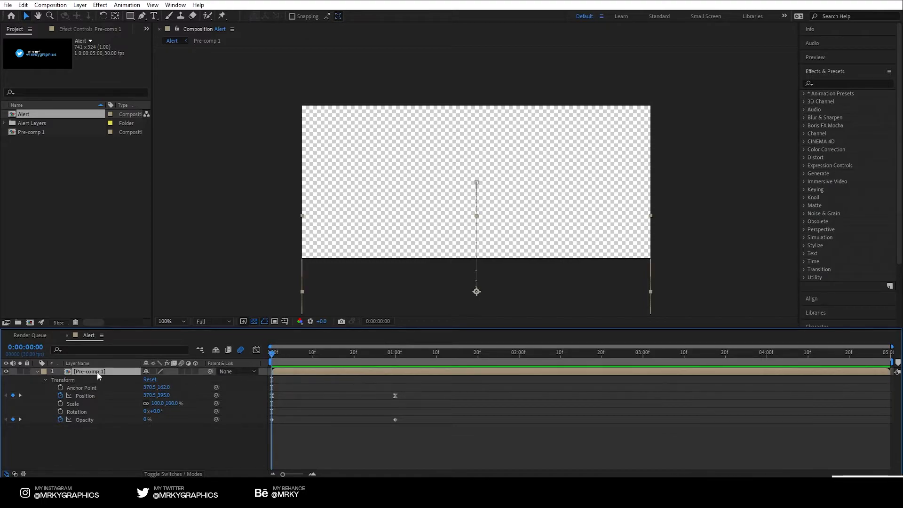
- Open Pre-comp 1 and select its ICON layer, viewing the composition at 200%
double_click(97, 371)
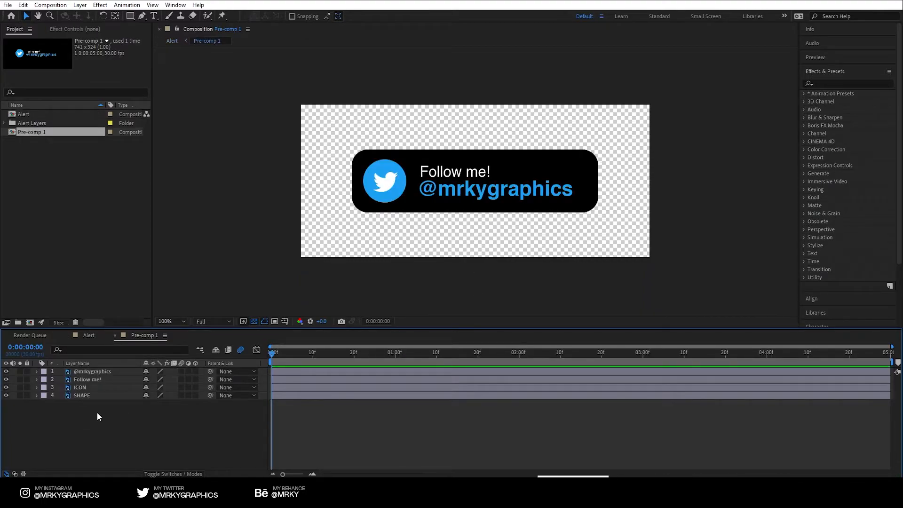
left_click(19, 388)
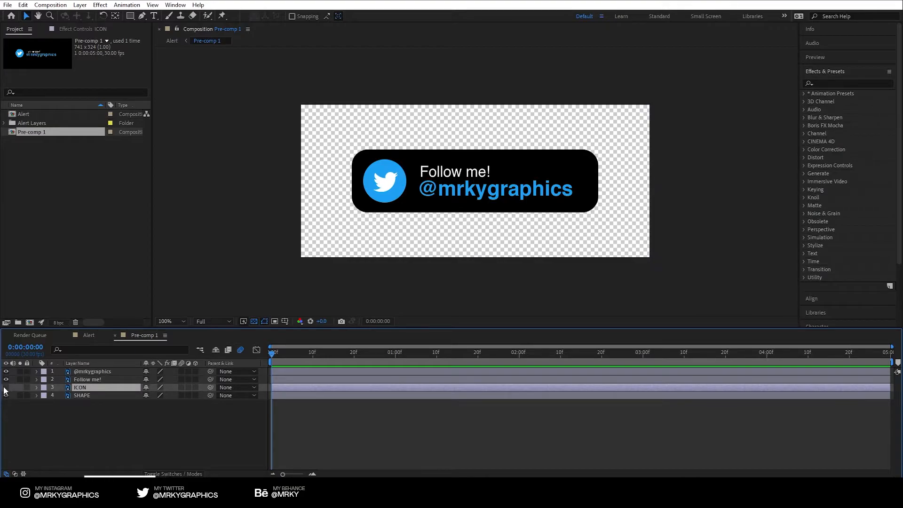
key("period")
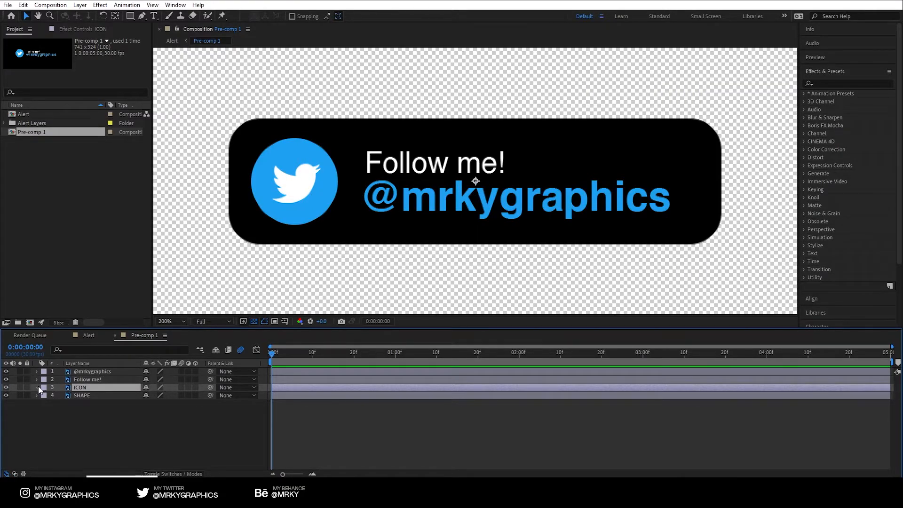